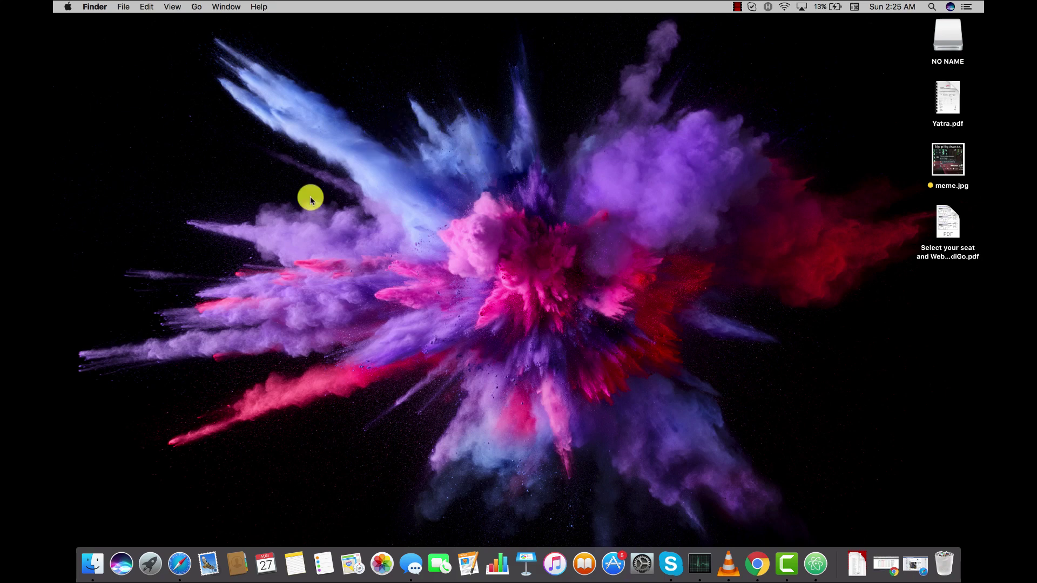
# Select Disk Utility in Applications › Utilities of a maximized Finder window
pyautogui.click(91, 562)
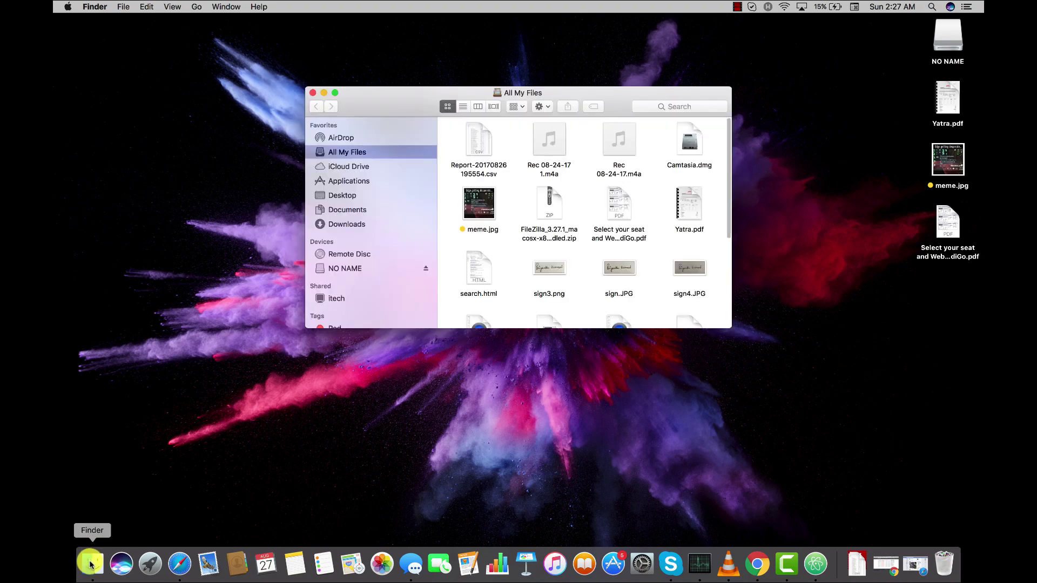
pyautogui.click(341, 92)
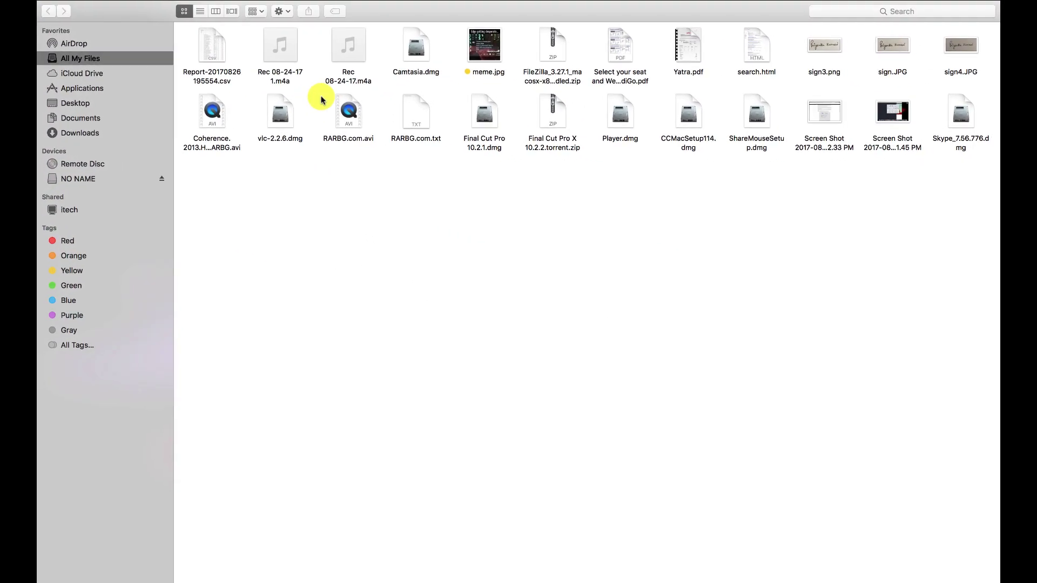
pyautogui.click(81, 88)
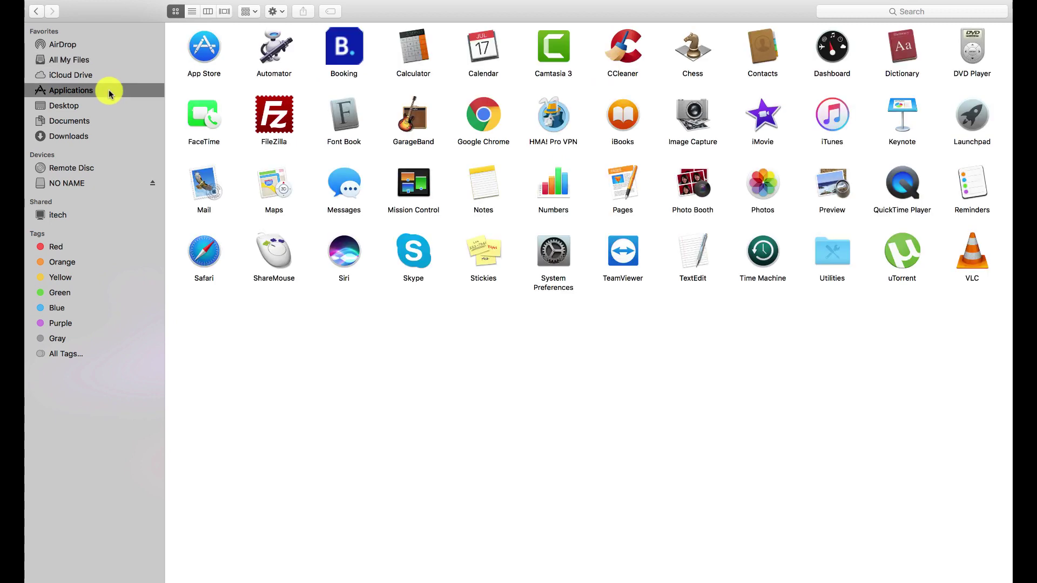
pyautogui.doubleClick(830, 263)
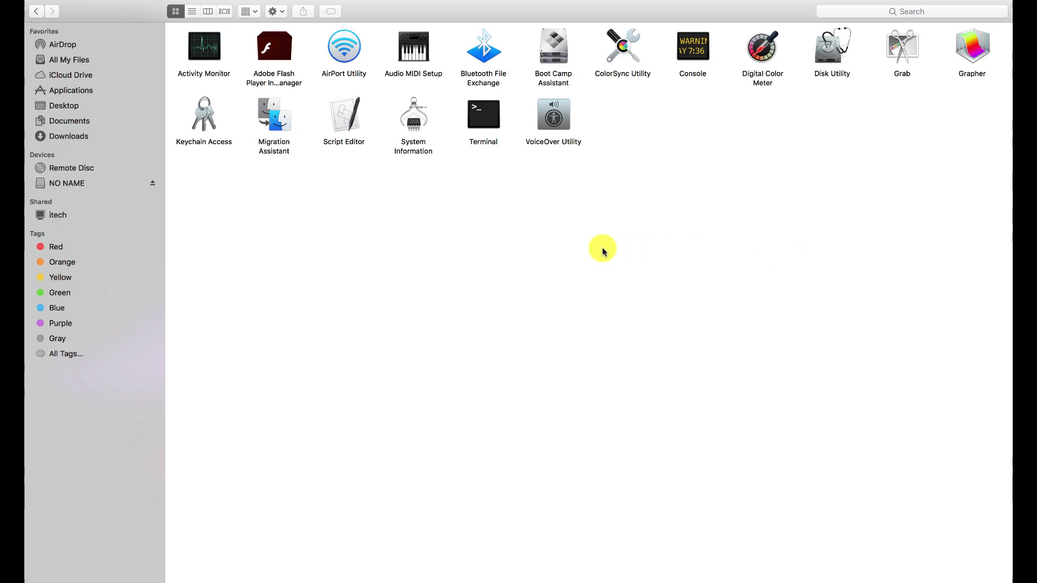
pyautogui.click(820, 63)
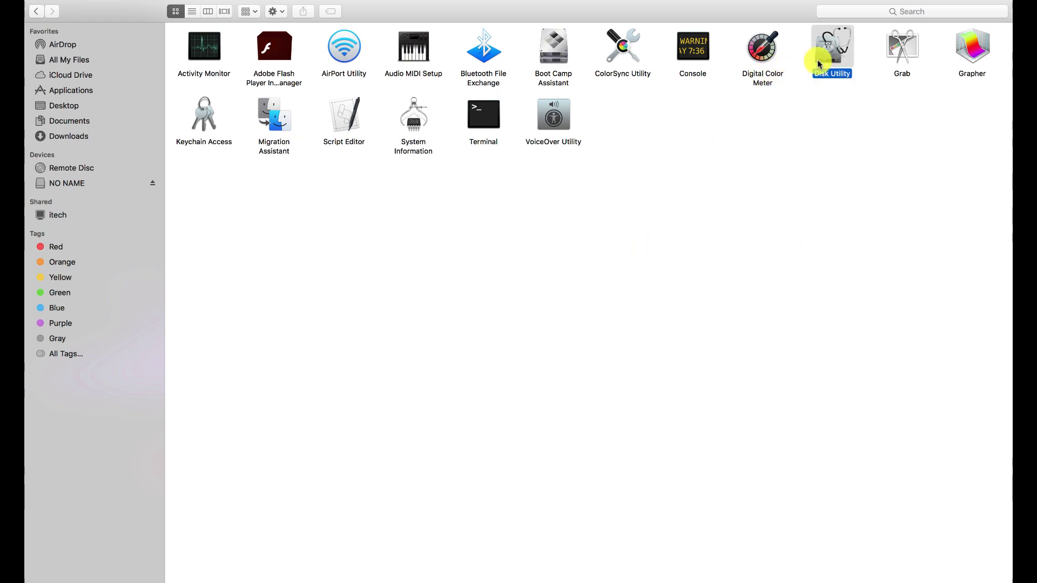
# Launch Disk Utility full-screen and select the internal APPLE SSD SM0256L Media disk
pyautogui.doubleClick(821, 64)
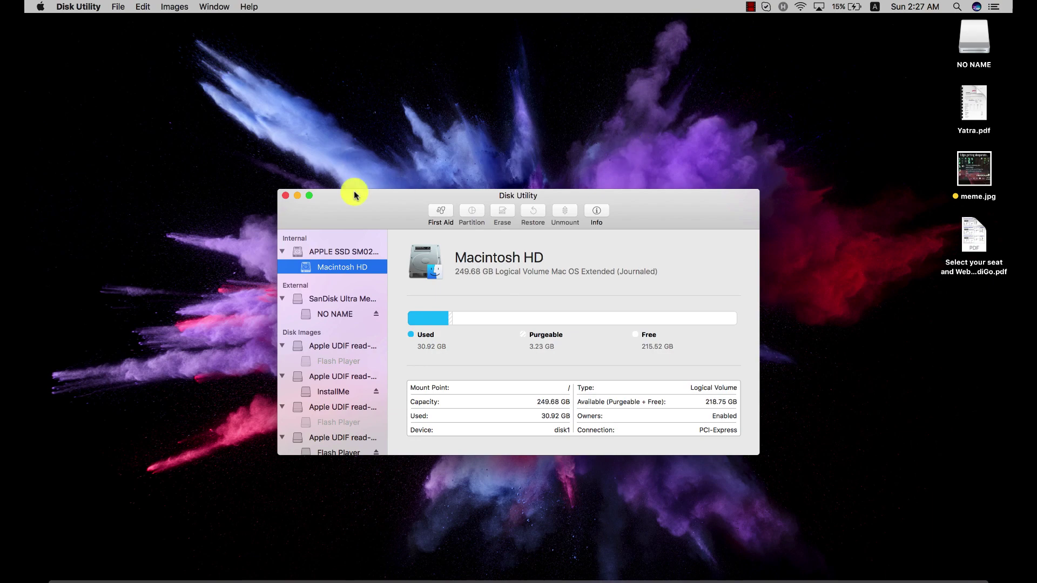
pyautogui.click(308, 196)
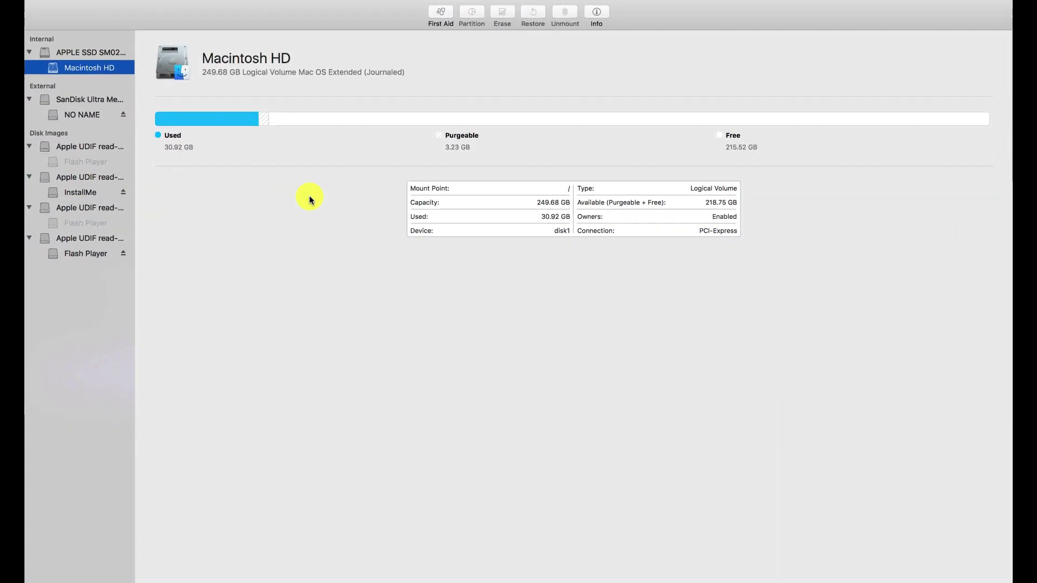
pyautogui.click(109, 52)
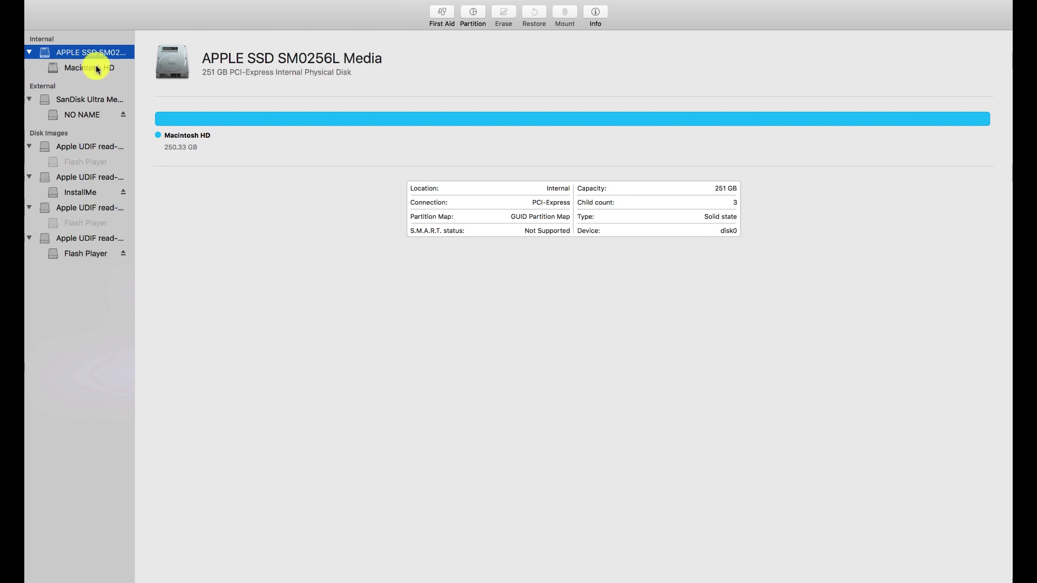
pyautogui.click(96, 68)
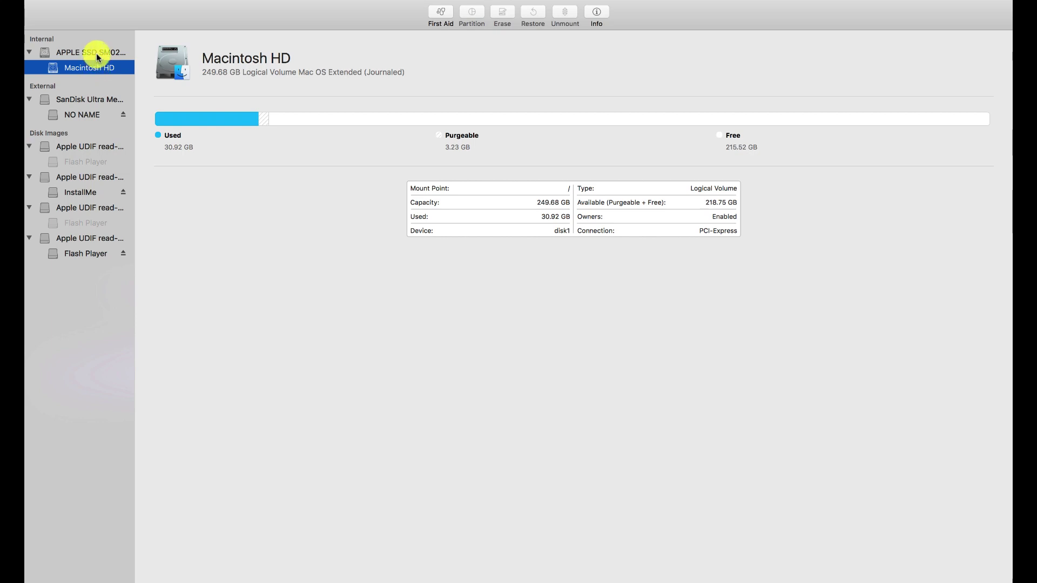
pyautogui.click(96, 53)
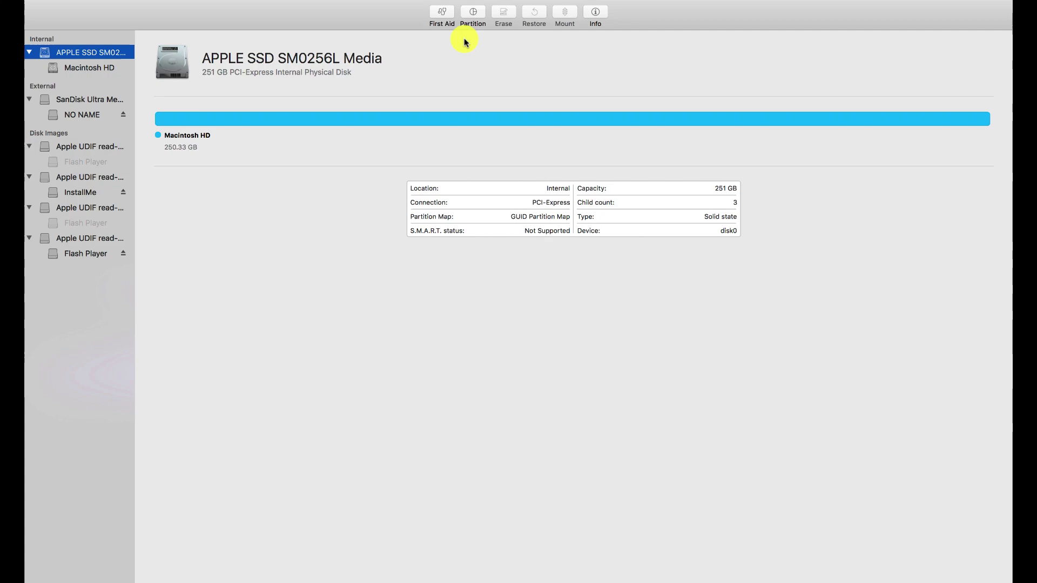
# Add a second SSD partition, renaming it My Files and replacing its 125 GB size
pyautogui.click(474, 16)
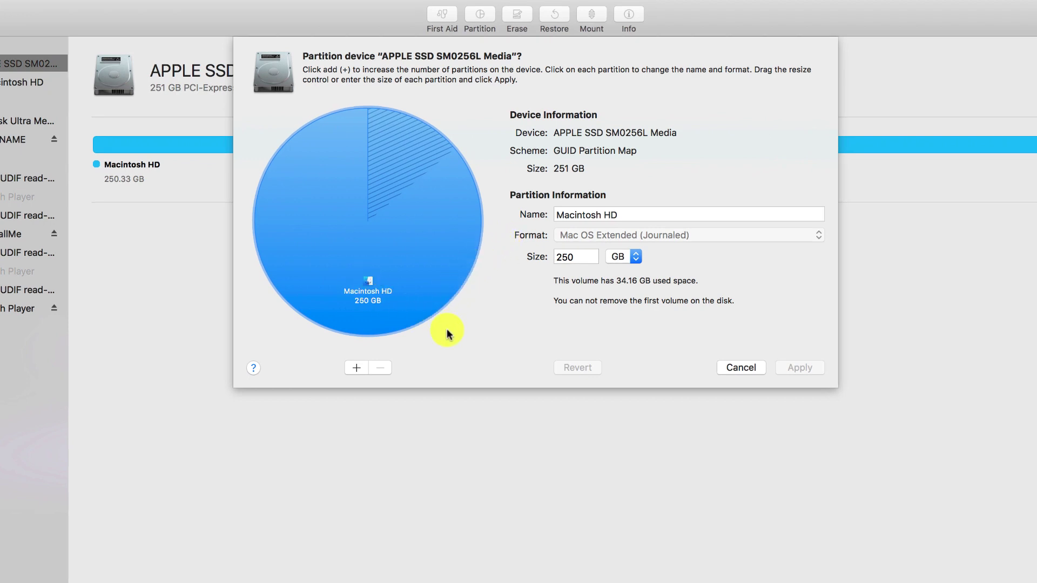
pyautogui.click(359, 369)
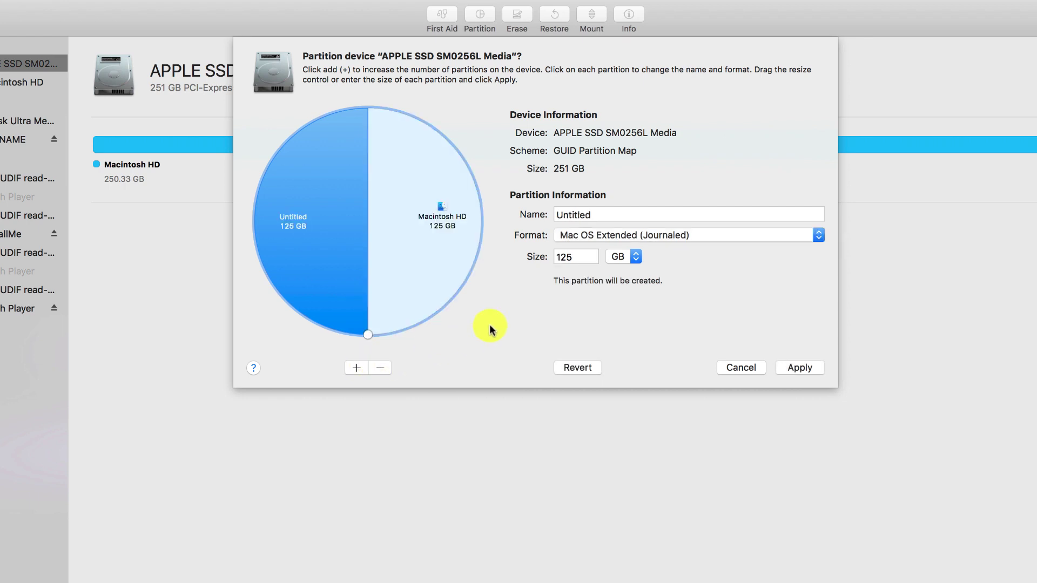
pyautogui.click(595, 215)
pyautogui.press('BackSpace')
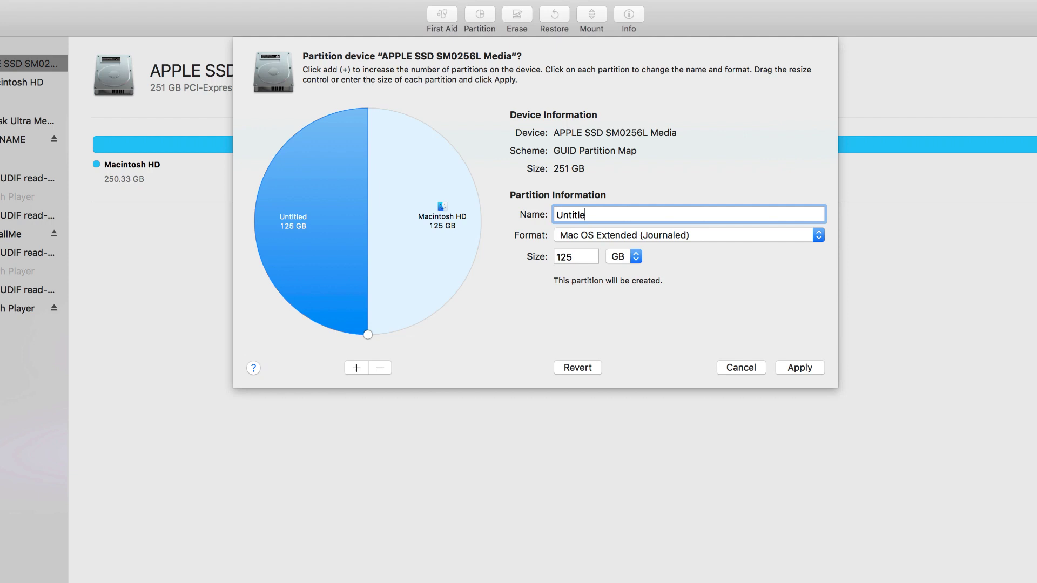
pyautogui.press('BackSpace')
pyautogui.press('BackSpace')
pyautogui.press('BackSpace')
pyautogui.press('BackSpace')
pyautogui.write('My ')
pyautogui.write('File')
pyautogui.write('s')
pyautogui.click(582, 256)
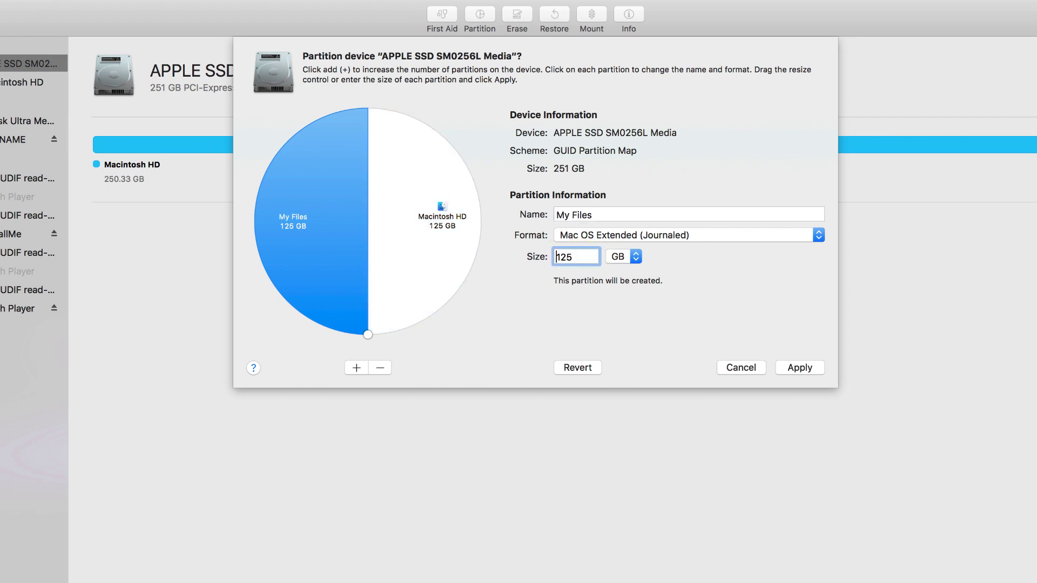
pyautogui.click(589, 255)
pyautogui.press('BackSpace')
pyautogui.press('BackSpace')
pyautogui.press('BackSpace')
pyautogui.write('10')
pyautogui.write('0')
# Apply and confirm the layout: Macintosh HD 150.98 GB, My Files 99.22 GB
pyautogui.click(798, 368)
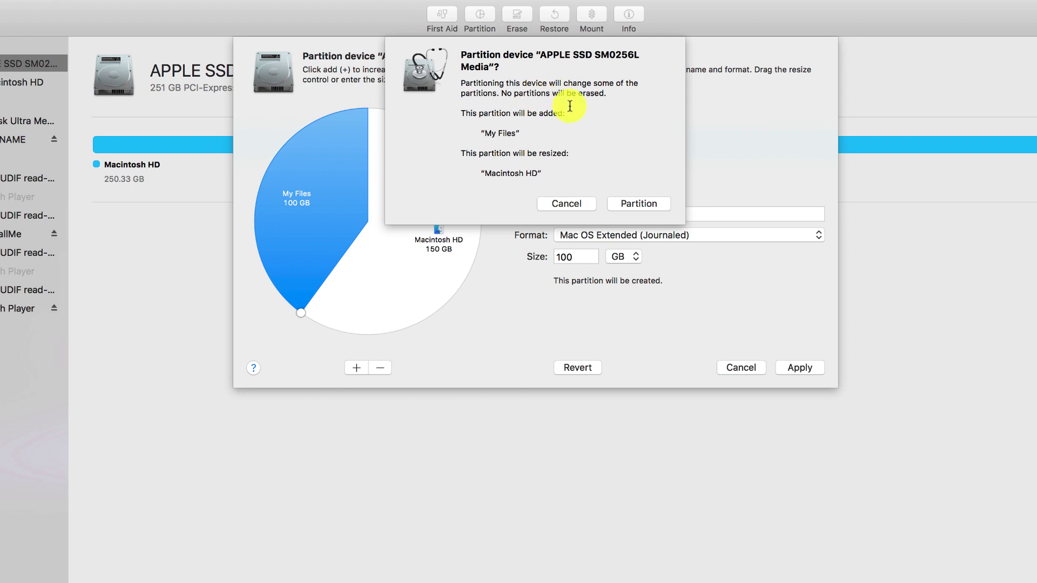
pyautogui.click(638, 203)
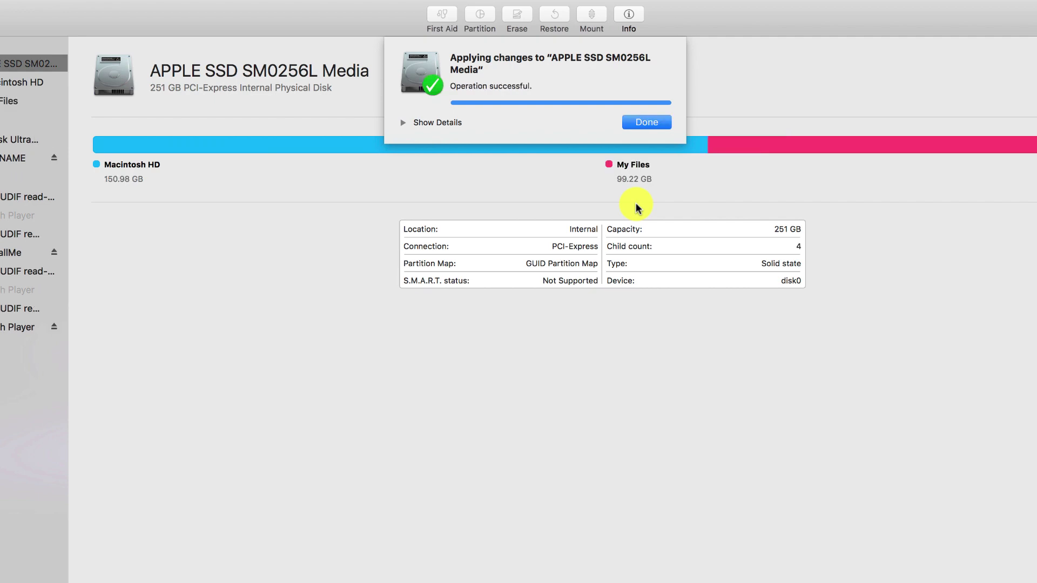
# Dismiss the completion report and view the 99.22 GB My Files volume's details
pyautogui.click(646, 121)
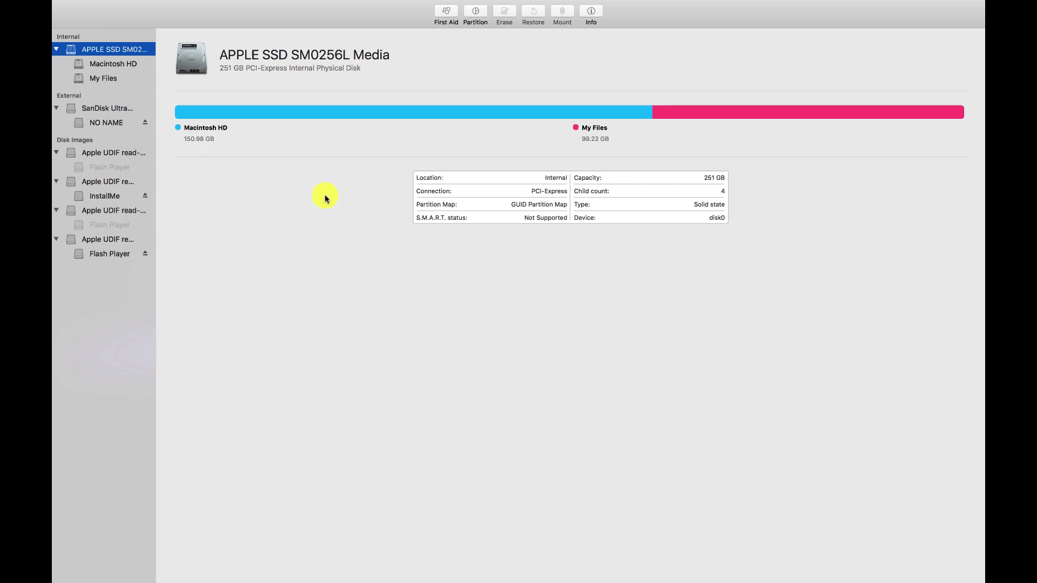
pyautogui.click(125, 63)
pyautogui.click(117, 78)
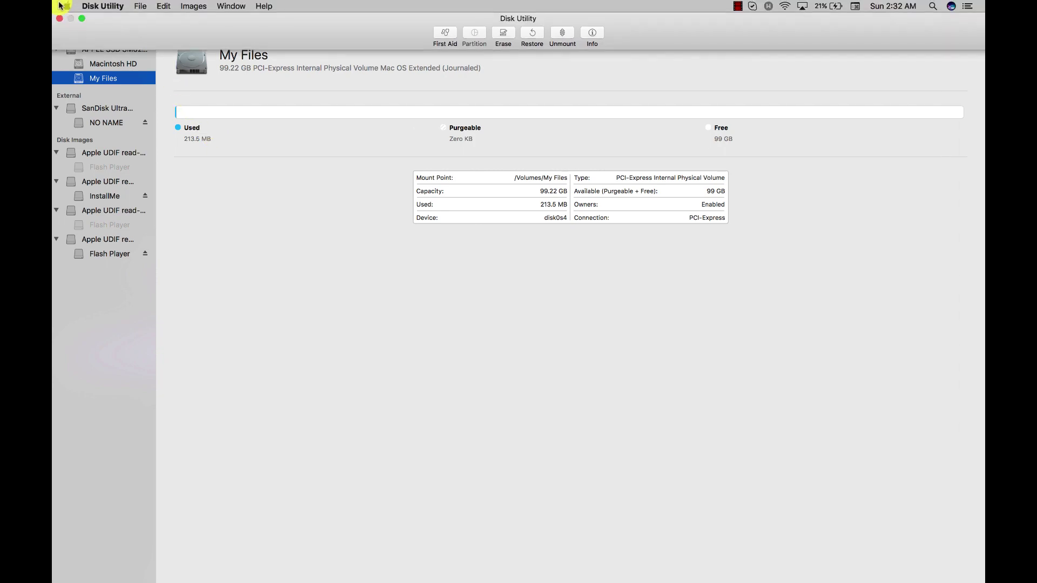
# Quit Disk Utility, check the empty My Files device in Finder, and postpone the update alert
pyautogui.click(61, 21)
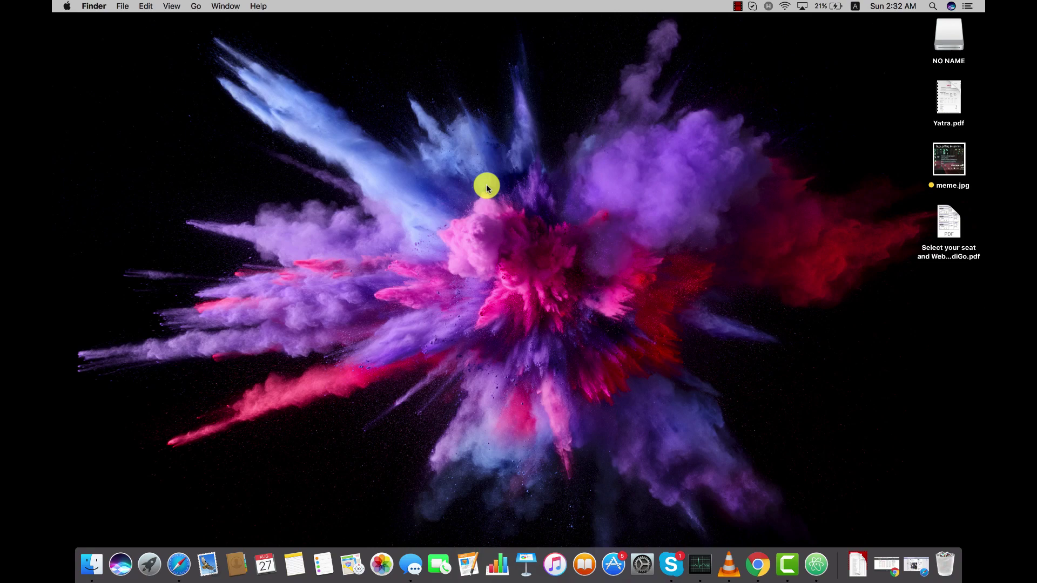
pyautogui.click(91, 564)
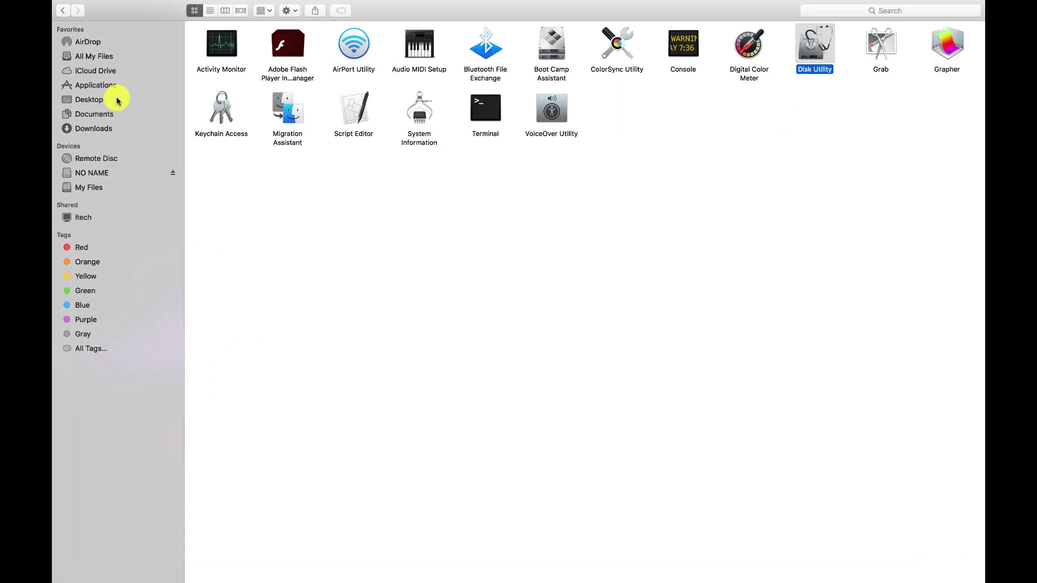
pyautogui.click(89, 188)
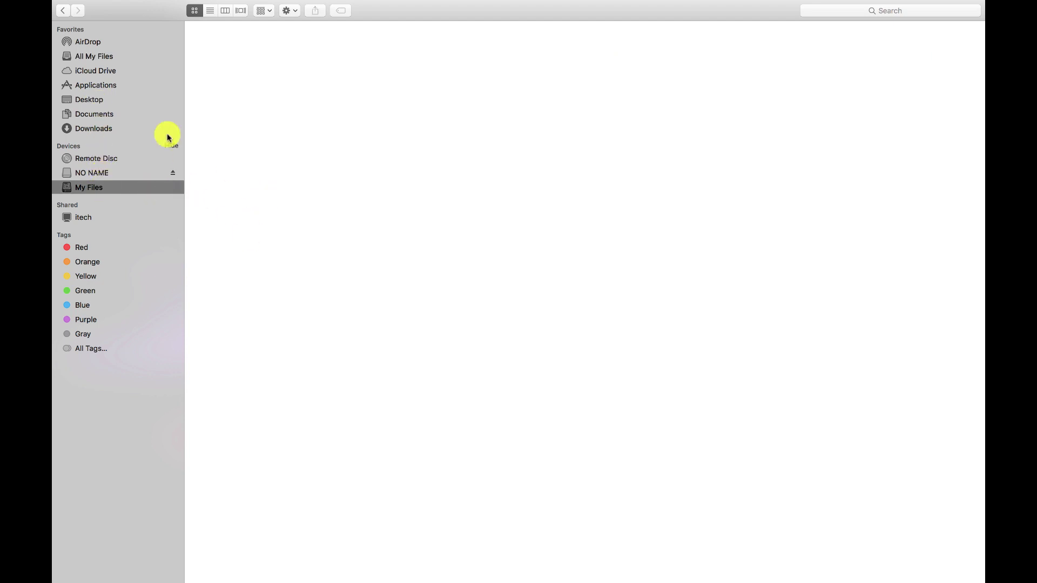
pyautogui.click(60, 18)
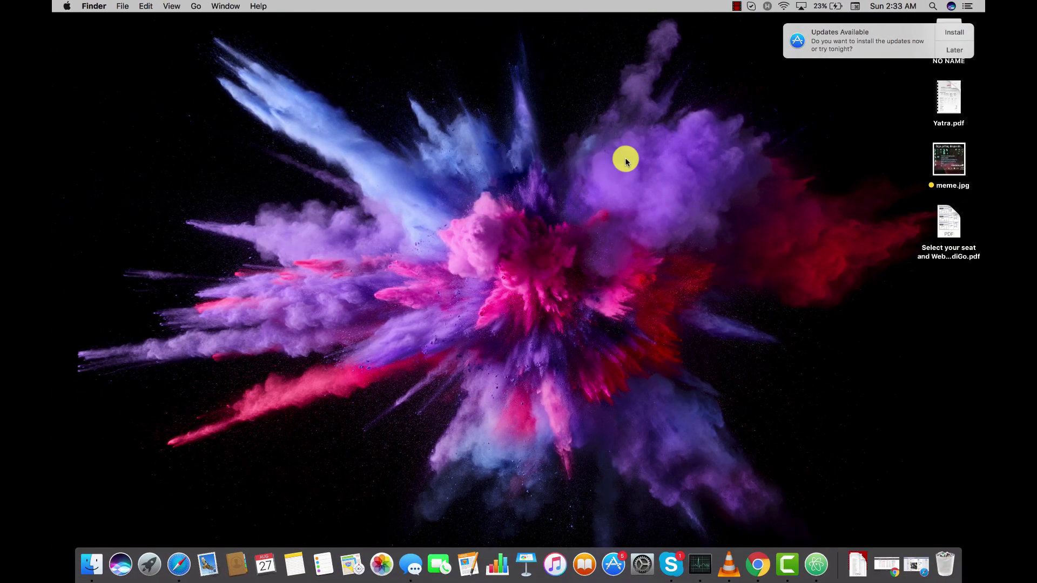
pyautogui.click(945, 49)
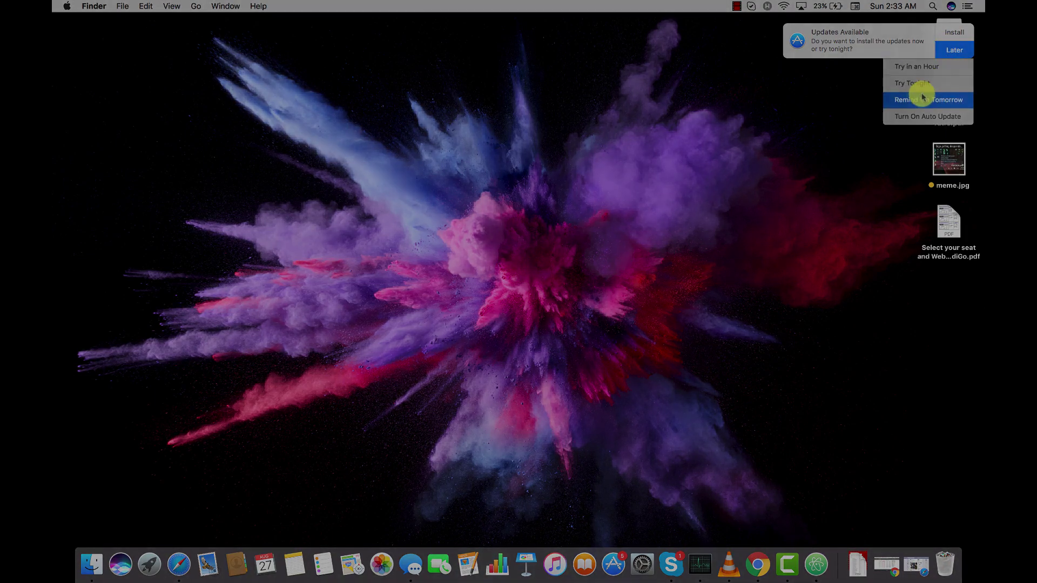